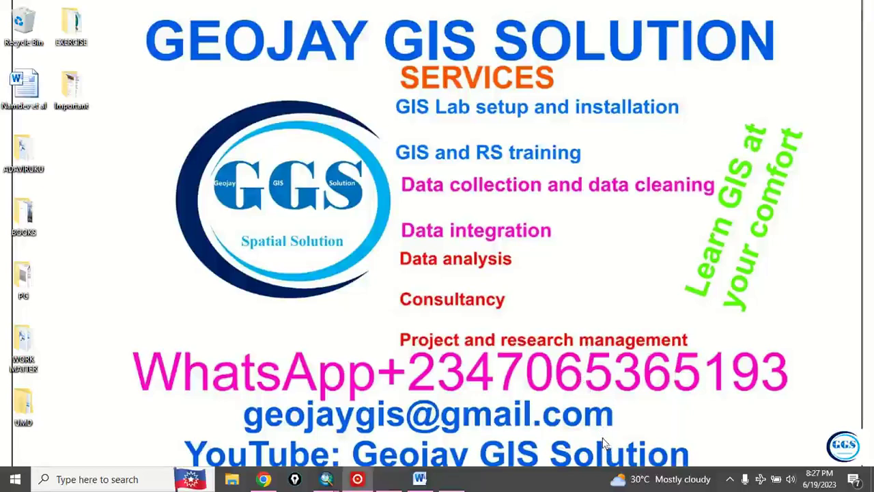
Refresh the desktop, view the 'Interpolation in ArcGIS' title and subscribe images in Photos, then minimize Photos.
right_click(410, 85)
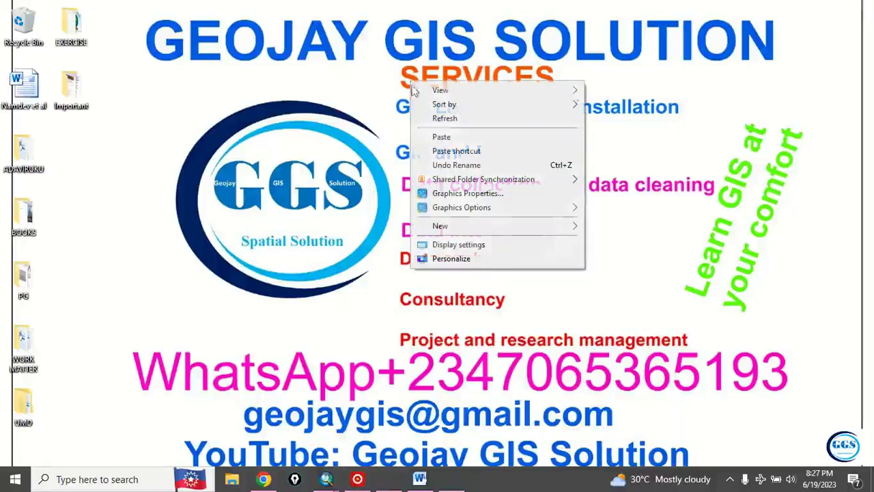
click(446, 119)
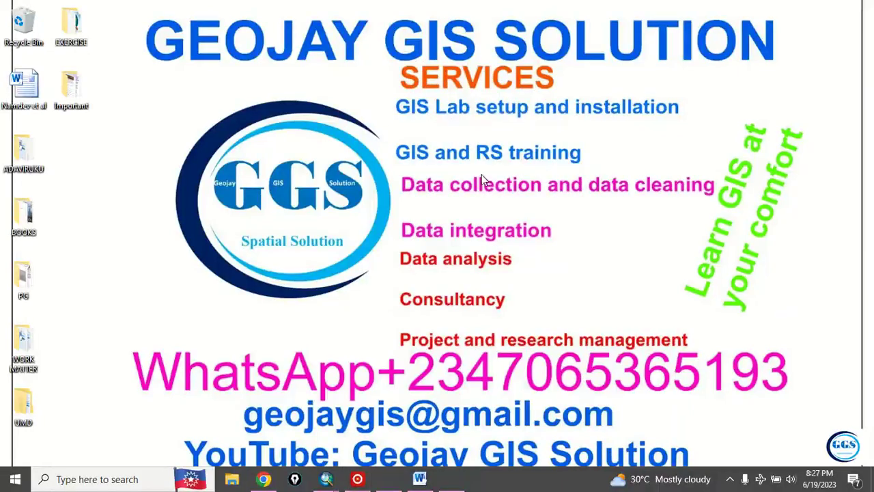
click(454, 481)
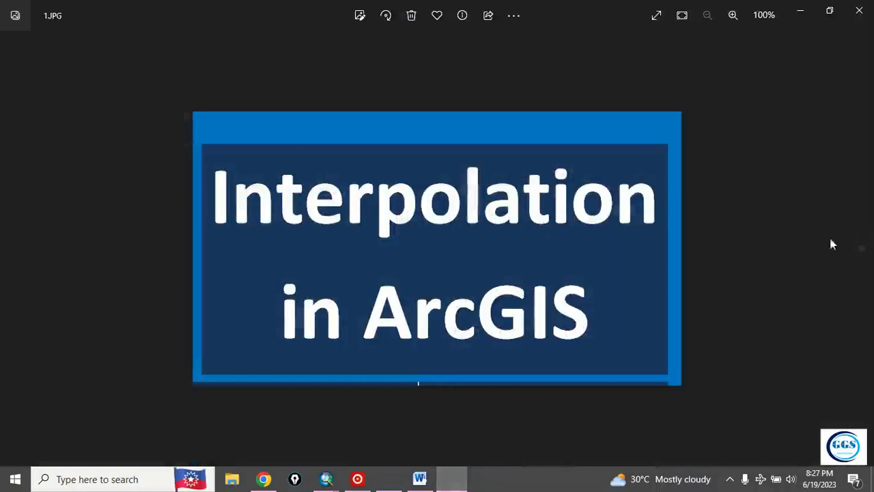
click(863, 251)
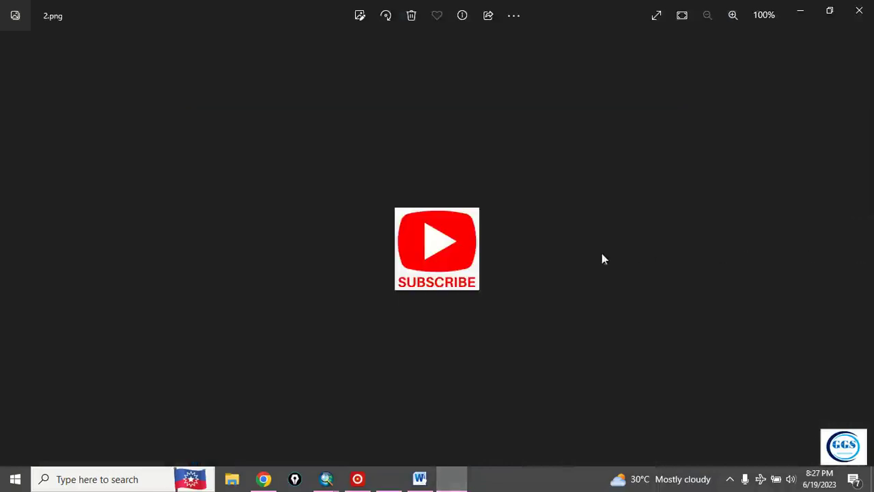
scroll(447, 247, up, 6)
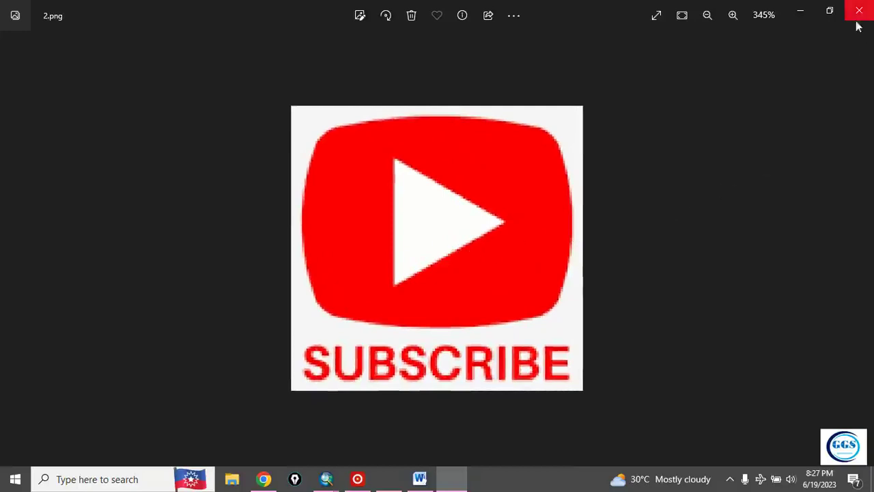
click(803, 22)
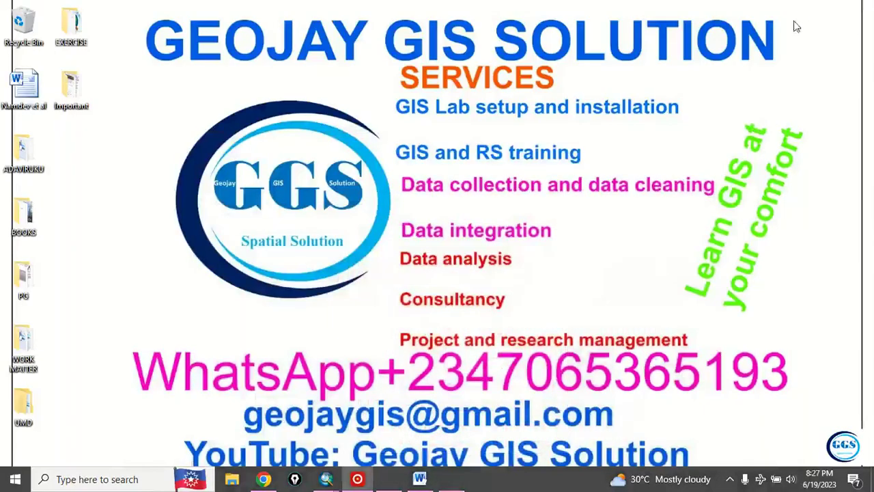
Add Contamination_data.shp and Study_Area.shp to the untitled map, then bring up the Chrome interpolation article.
mouse_move(326, 480)
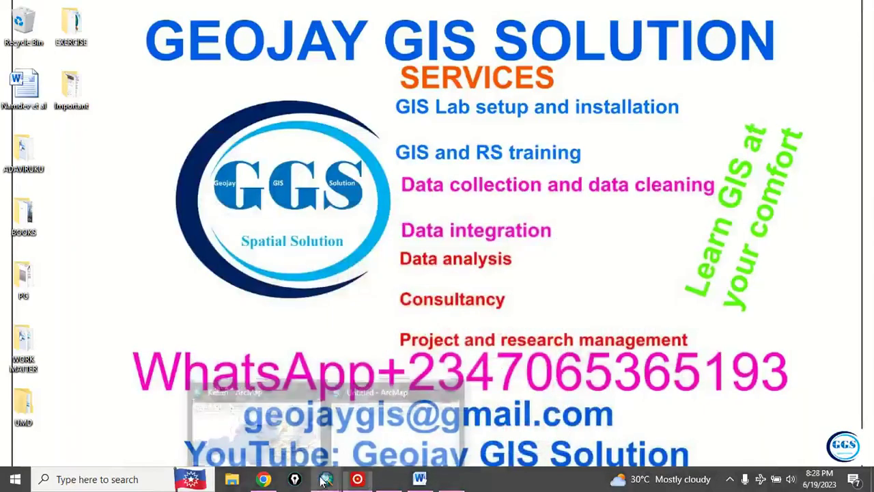
click(384, 441)
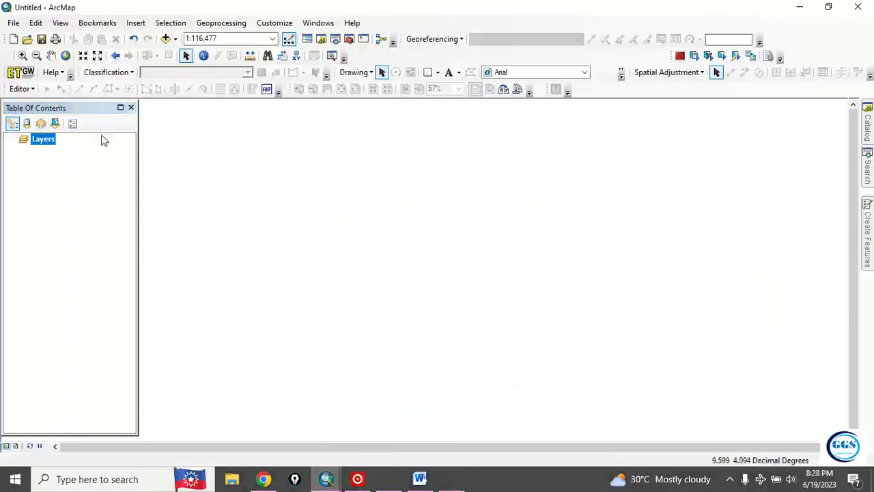
click(166, 40)
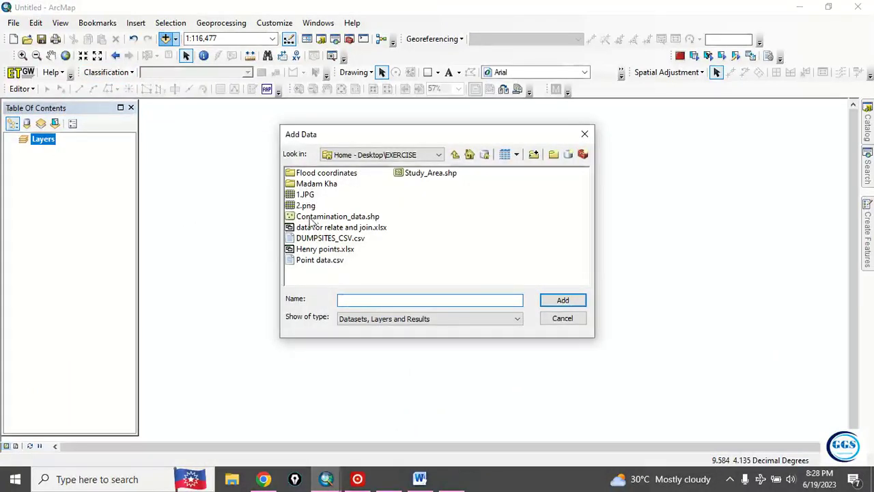
click(317, 217)
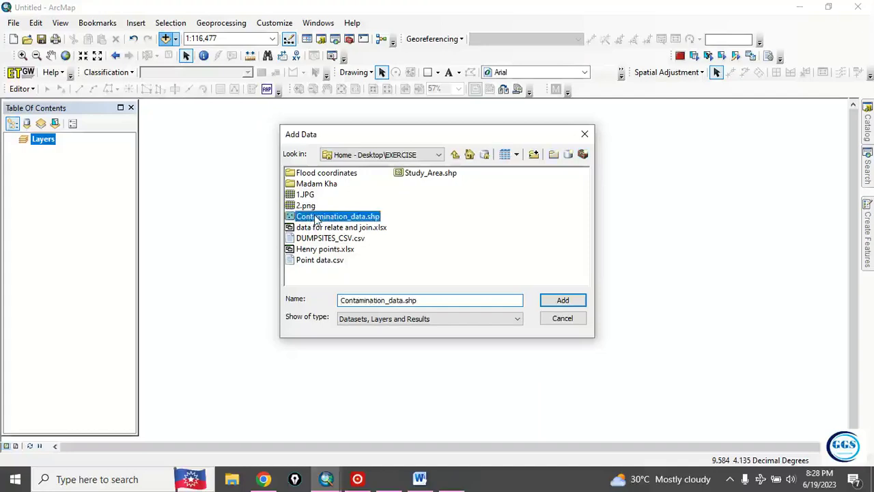
ctrl+click(431, 174)
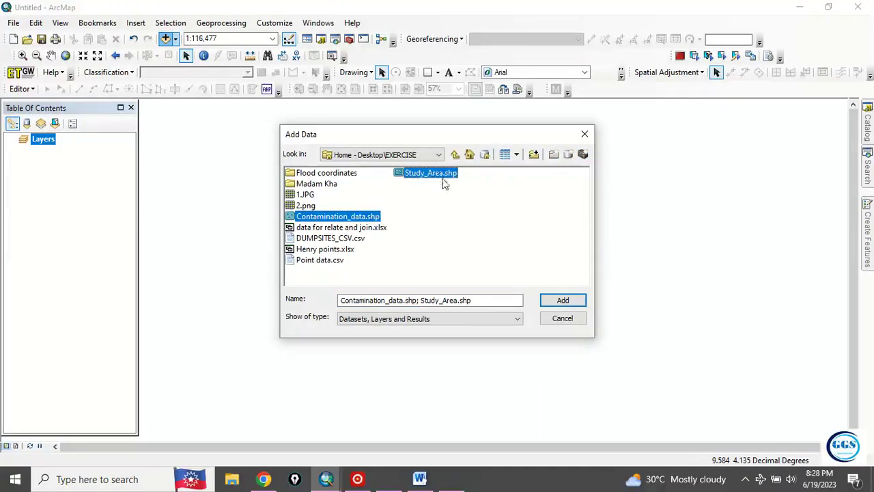
click(561, 300)
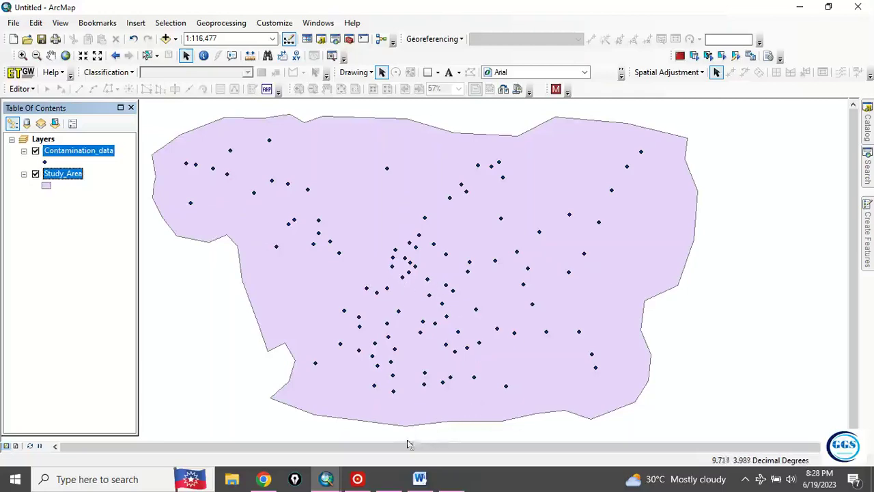
click(264, 478)
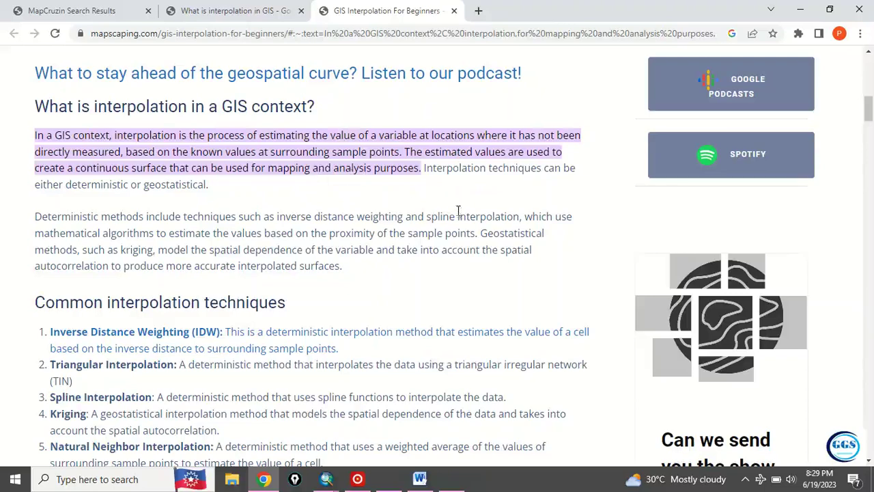
Read through the 'GIS Interpolation For Beginners' article, then minimize Chrome to return to the map.
scroll(174, 307, down, 1)
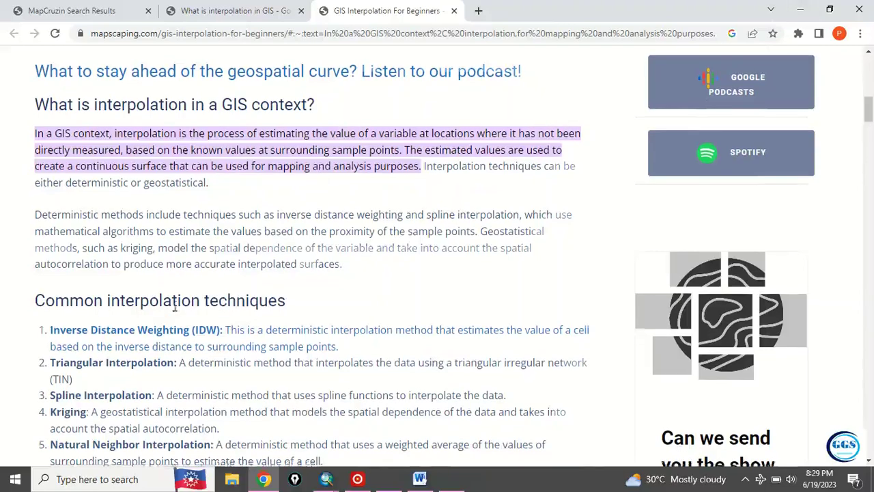
scroll(174, 307, down, 2)
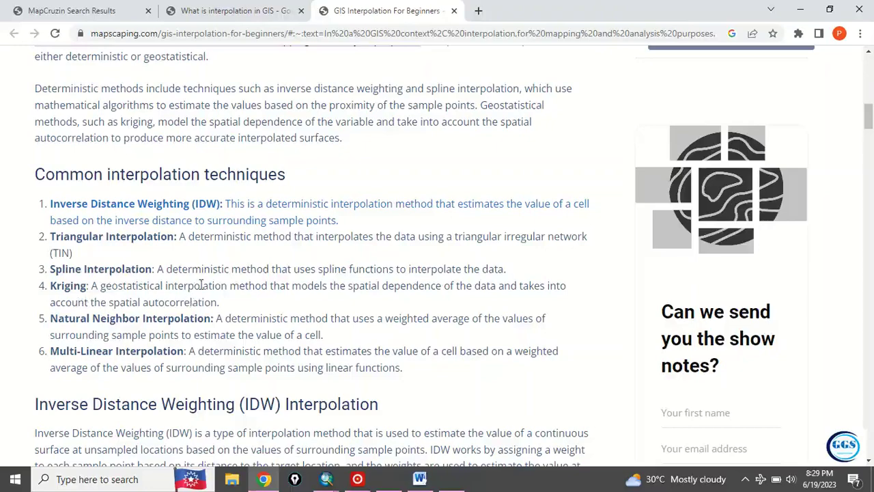
scroll(202, 285, up, 3)
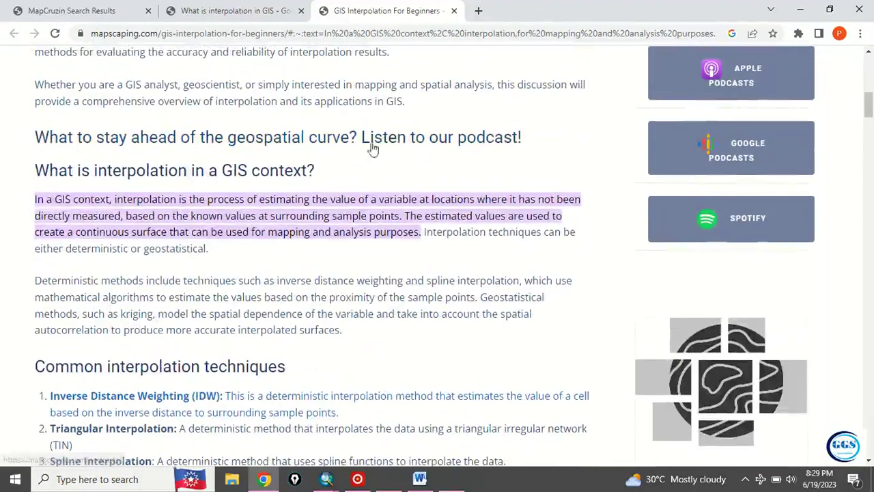
click(800, 10)
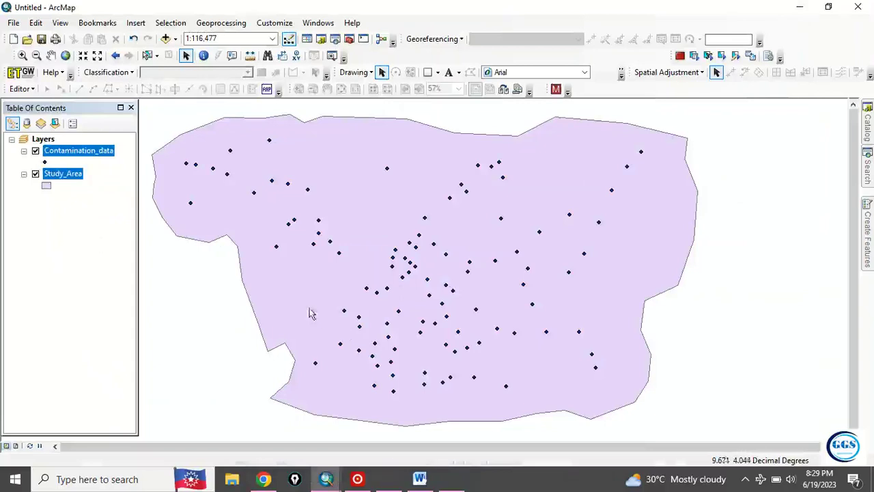
Open the Contamination_data attribute table and view the Lat and Contaminat values for all 104 points.
click(62, 220)
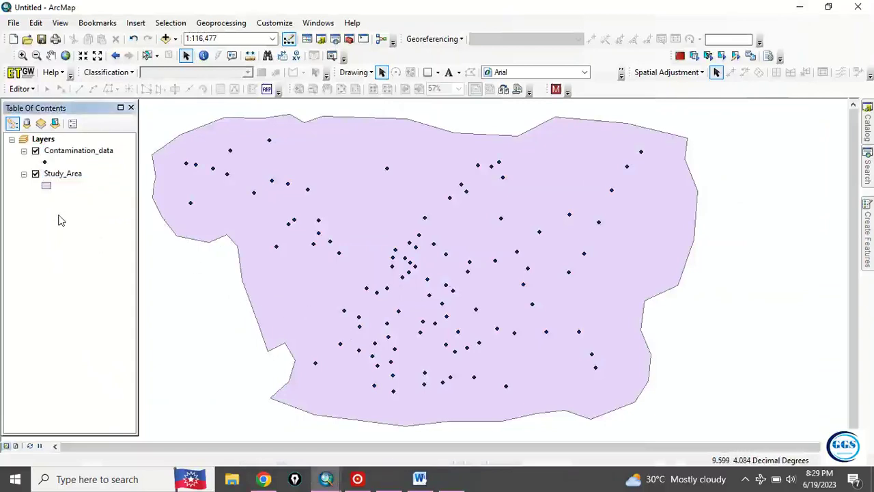
click(71, 151)
right_click(70, 157)
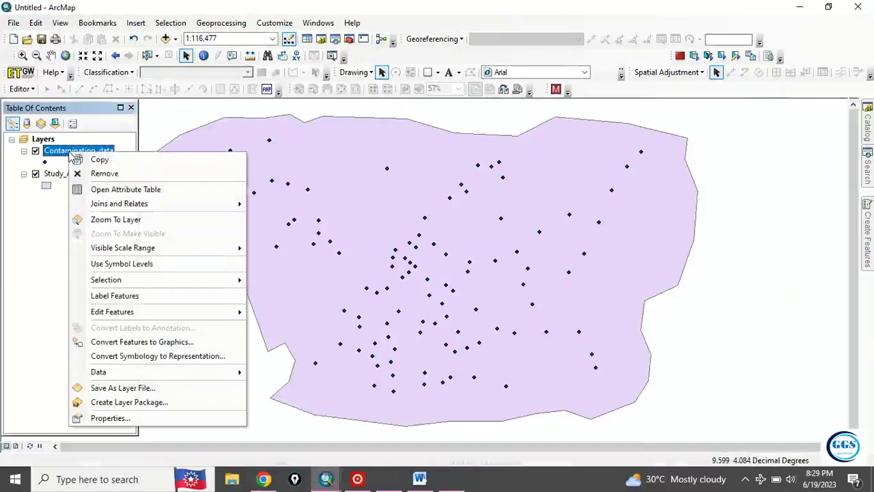
click(112, 193)
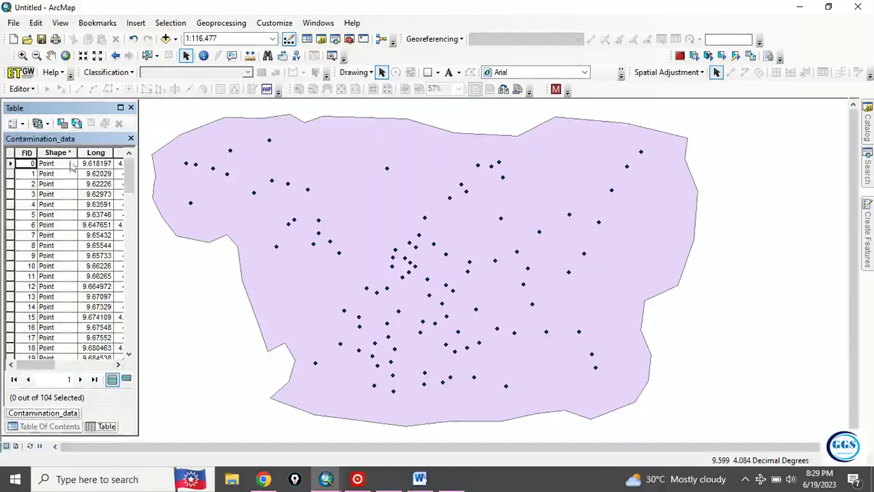
click(118, 366)
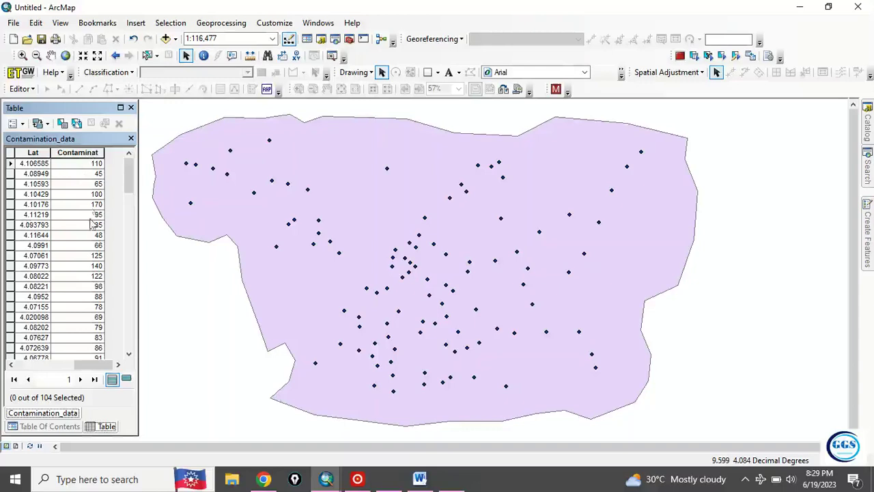
scroll(87, 222, down, 6)
scroll(87, 222, up, 6)
scroll(89, 170, down, 1)
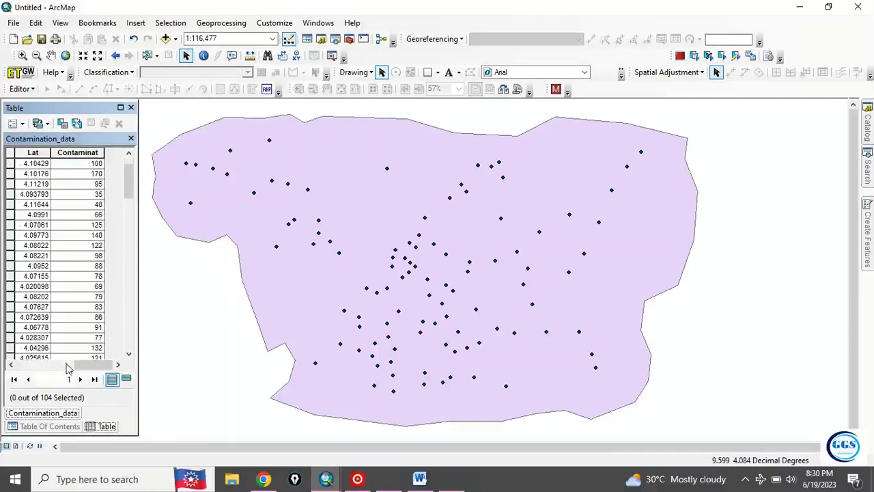
Close the attribute table and expand ArcToolbox's Spatial Analyst Tools > Interpolation toolset to reveal IDW.
click(130, 134)
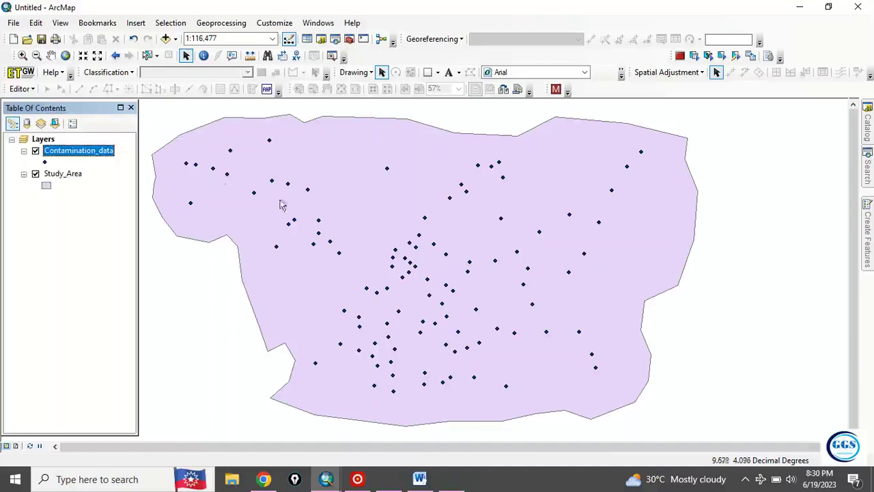
click(350, 39)
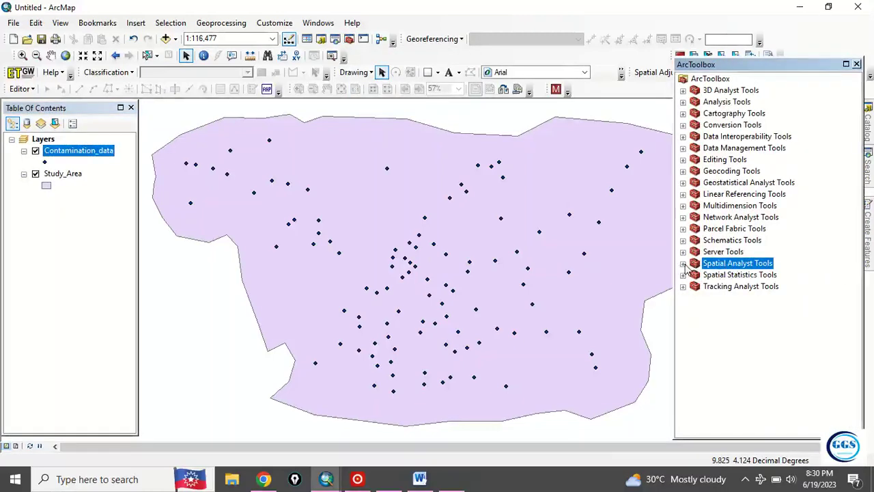
click(684, 264)
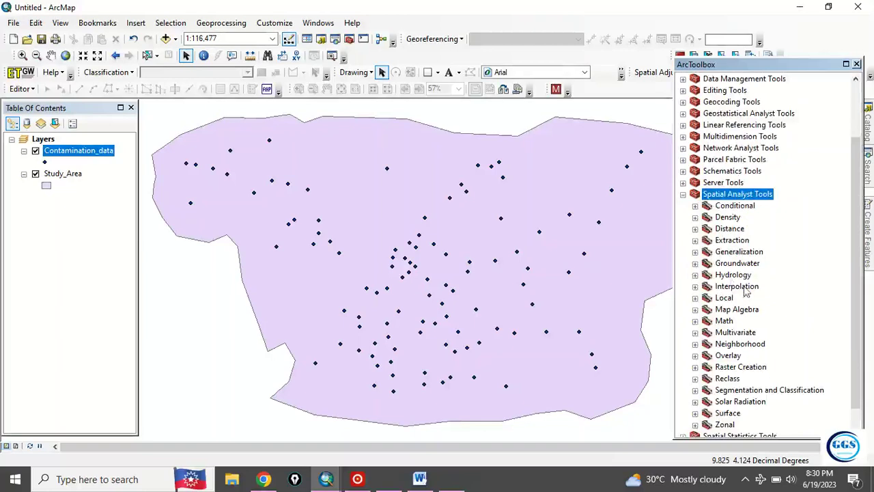
click(695, 287)
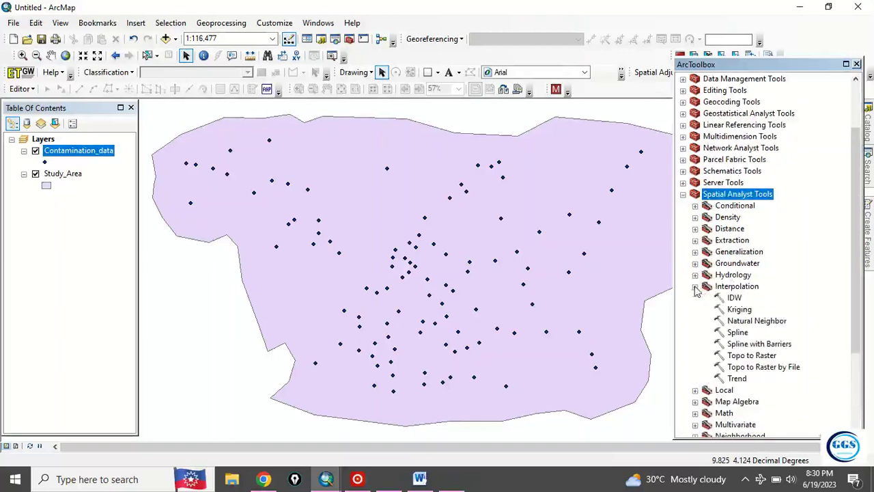
Open the IDW tool with Contamination_data as input points and Contaminat as the Z value field.
double_click(735, 299)
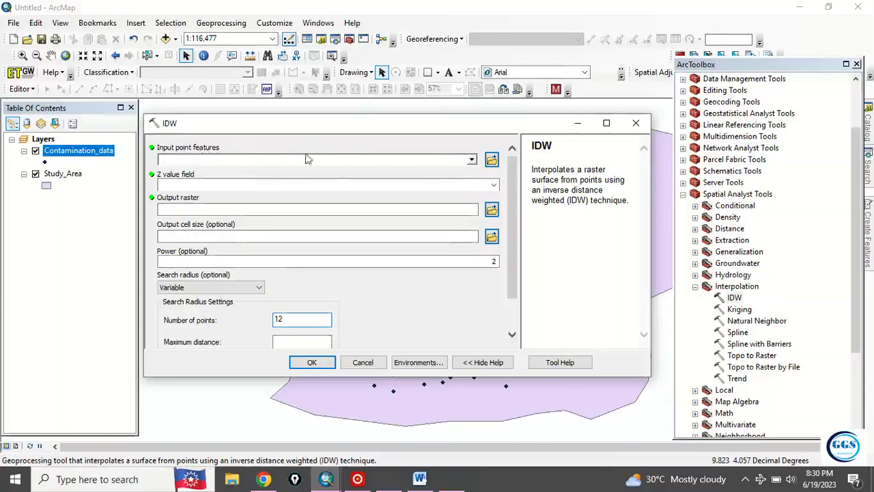
click(472, 159)
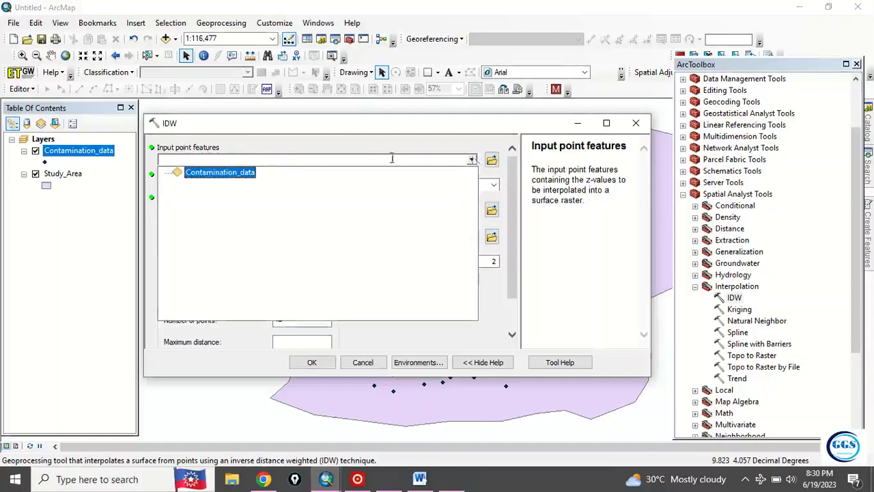
click(216, 172)
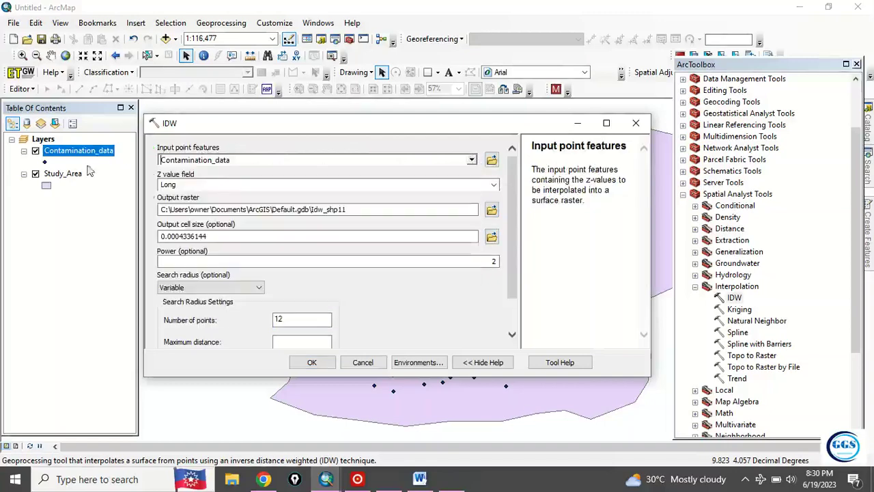
click(178, 184)
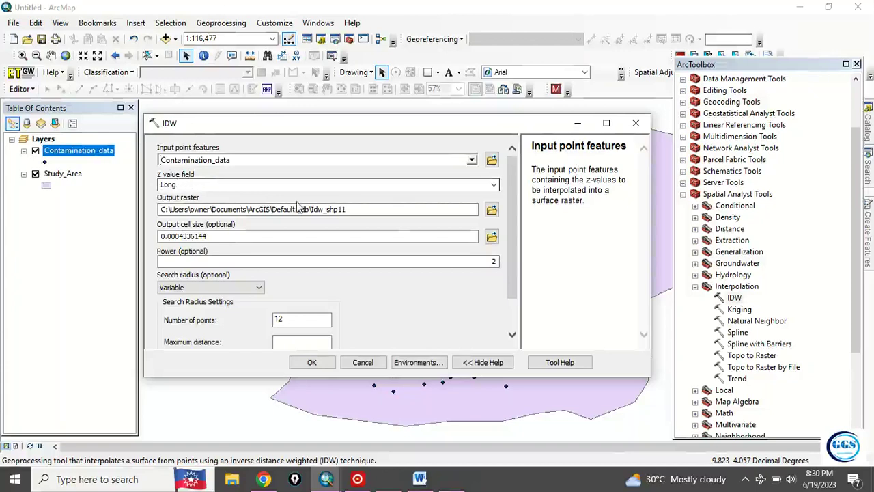
click(493, 186)
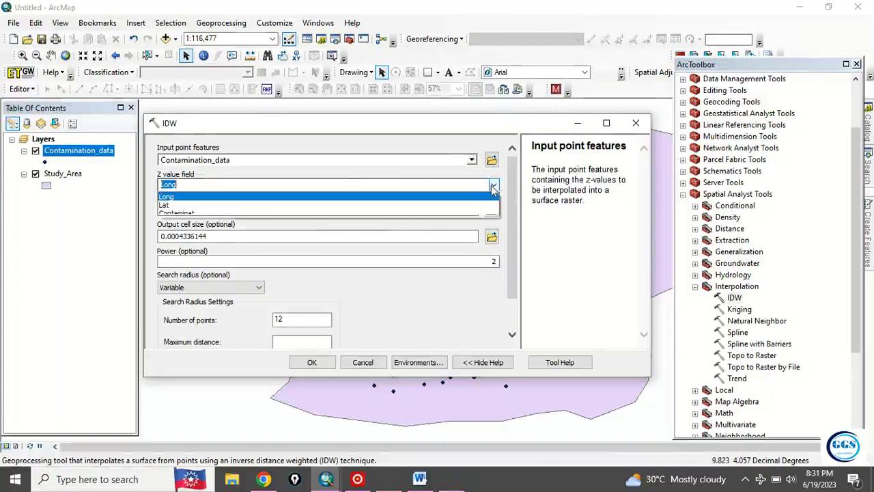
click(186, 214)
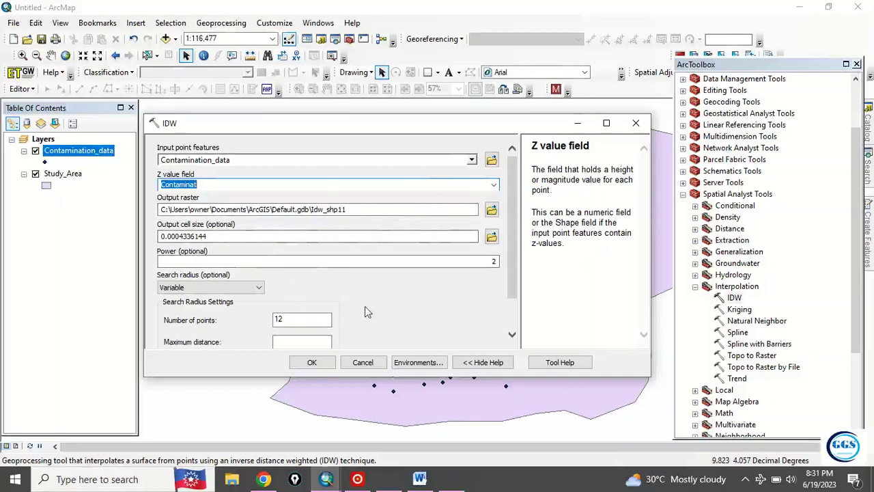
scroll(367, 305, down, 2)
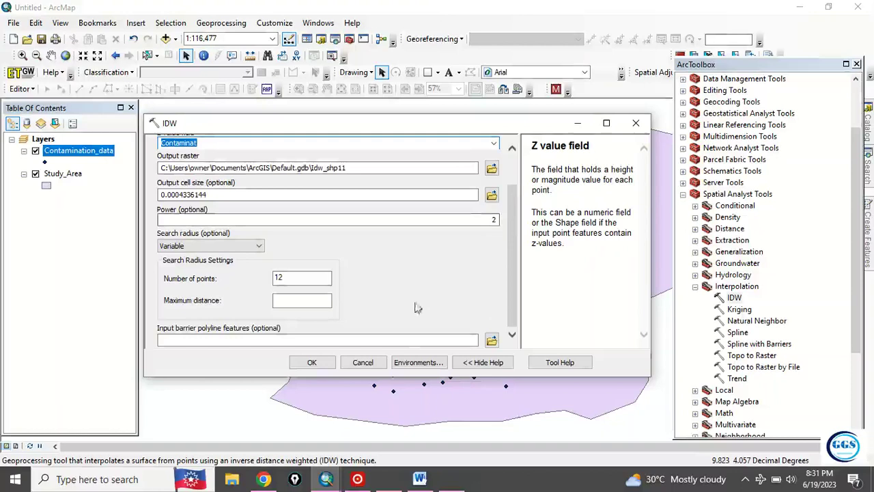
Set the IDW environment's Processing Extent and Raster Analysis Mask both to Study_Area.
click(405, 363)
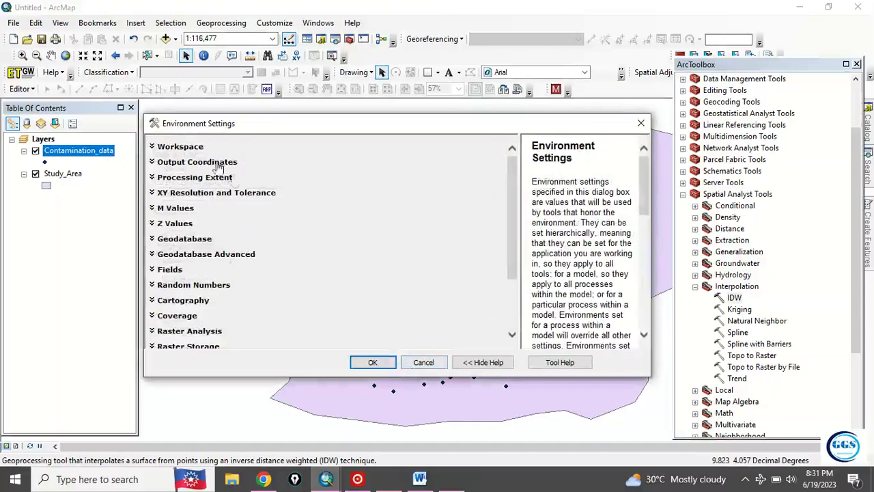
click(183, 179)
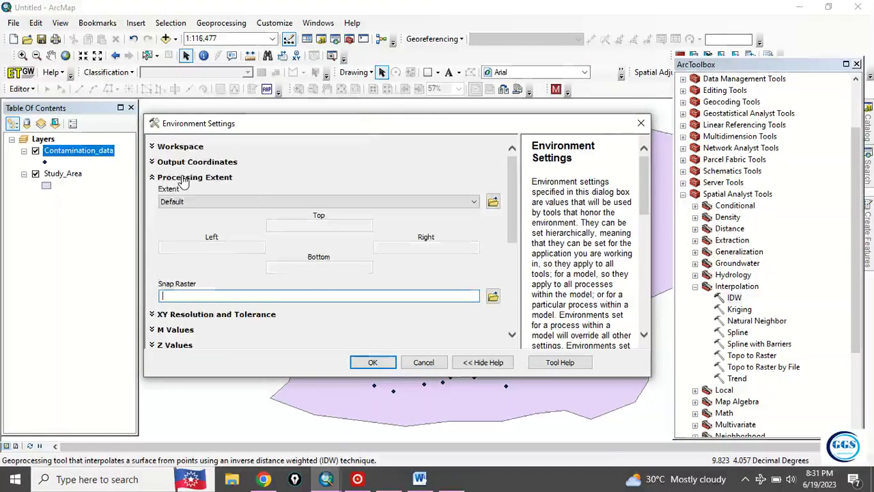
click(475, 201)
click(214, 265)
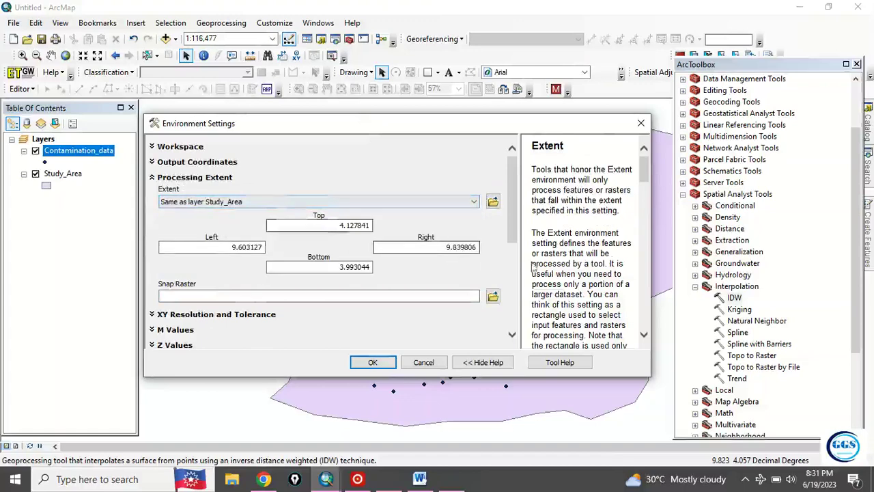
scroll(517, 254, down, 5)
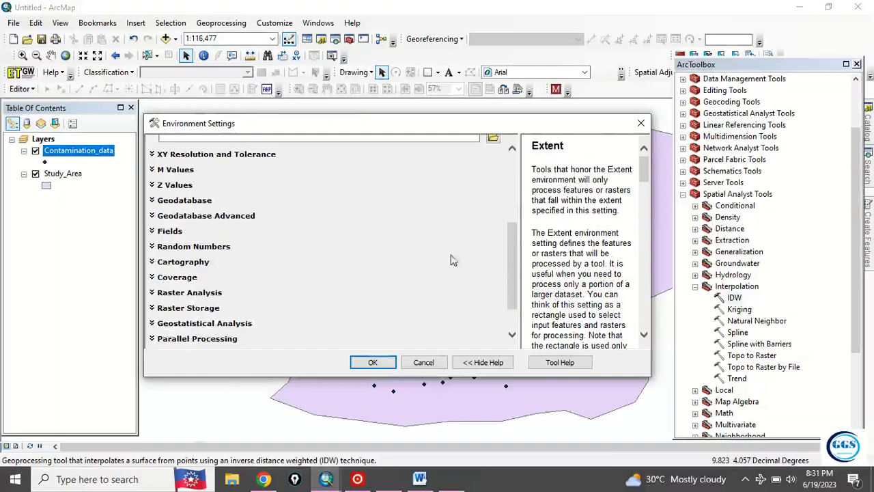
click(187, 293)
scroll(540, 274, down, 2)
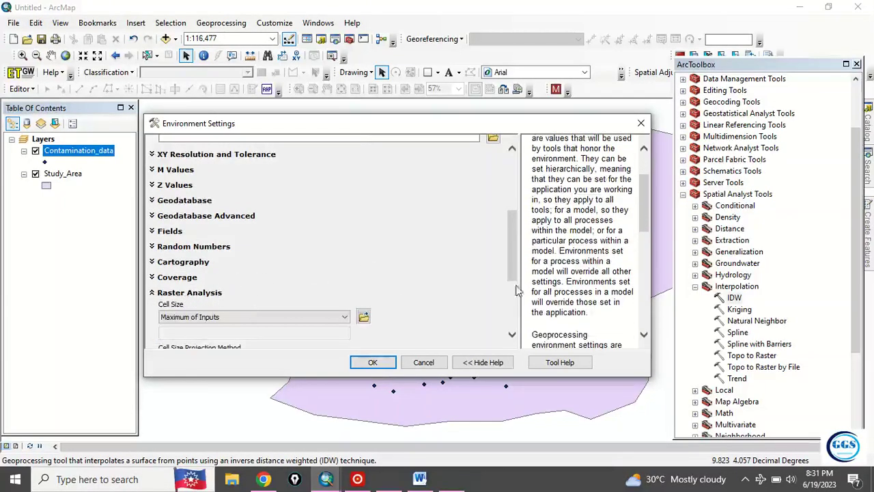
scroll(489, 299, down, 3)
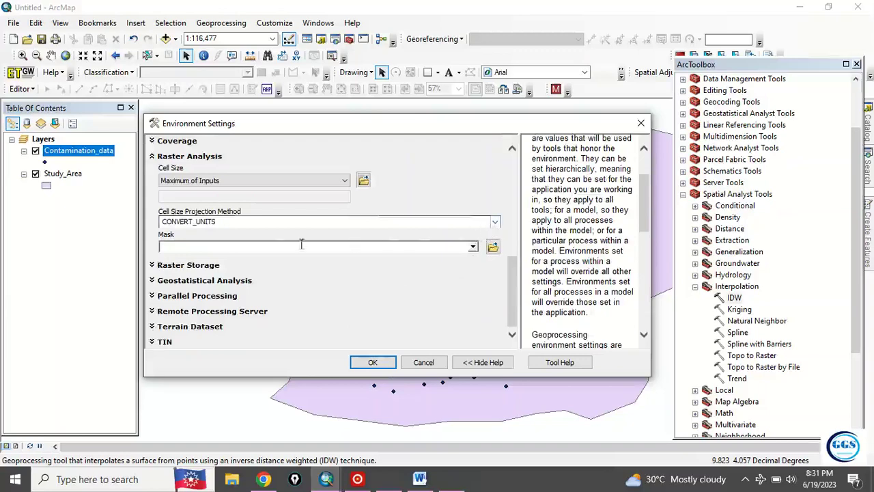
click(473, 247)
click(198, 272)
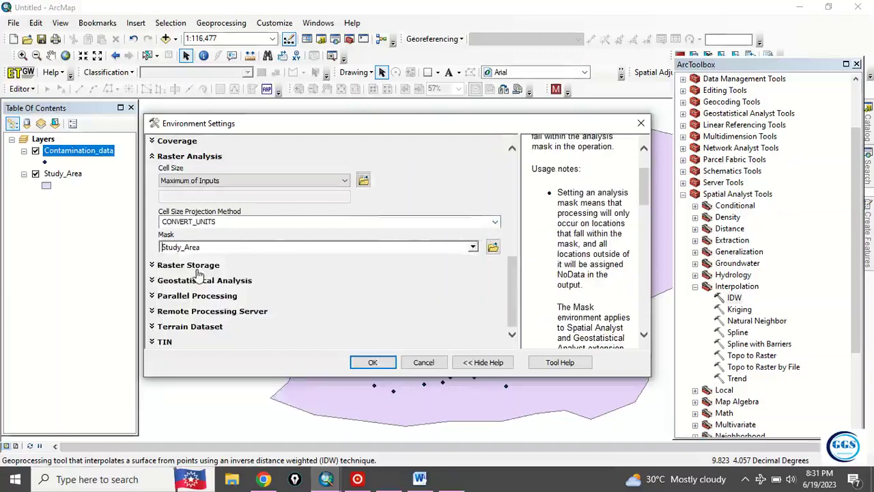
click(372, 362)
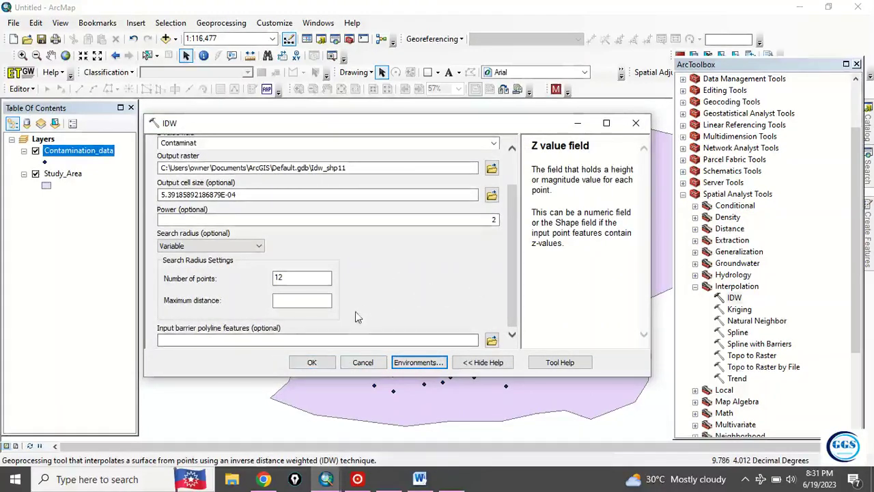
Run IDW to create the Idw_shp11 raster, hide the Study_Area layer, and close ArcToolbox.
click(315, 362)
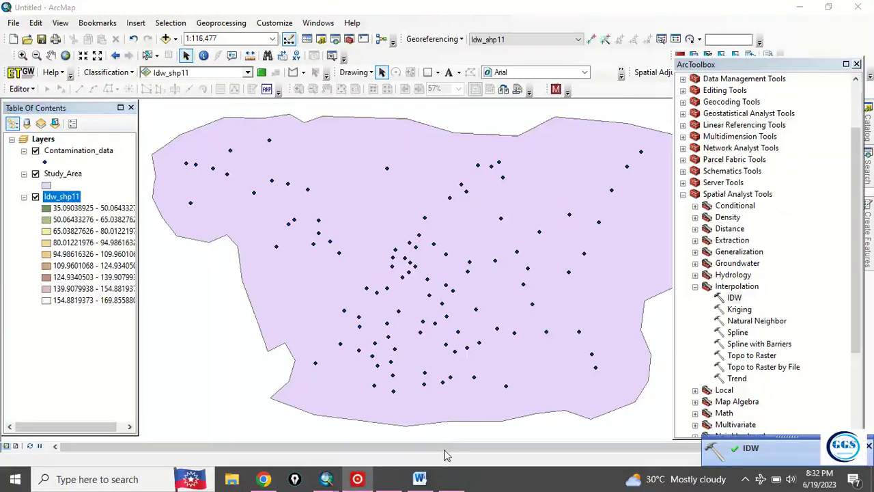
click(35, 174)
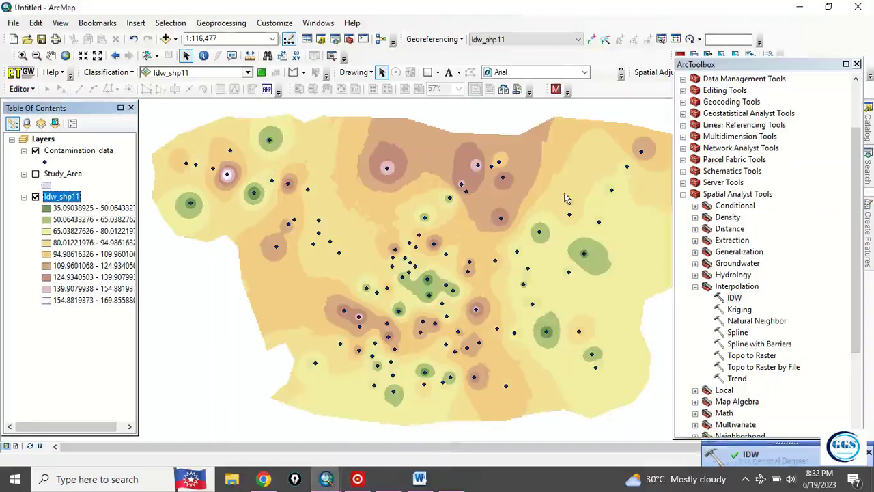
click(857, 65)
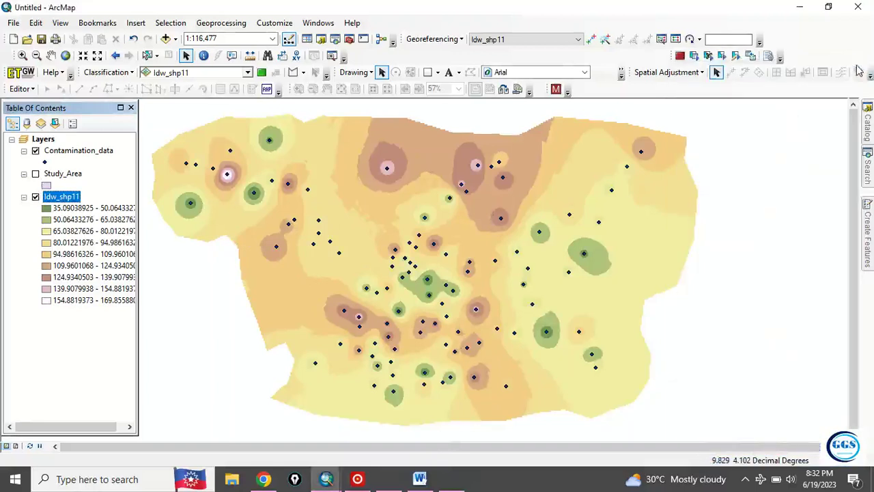
Symbolize Idw_shp11 in 5 classes with 2-decimal labels, from 35.09 - 62.04 to 142.91 - 169.86.
right_click(54, 199)
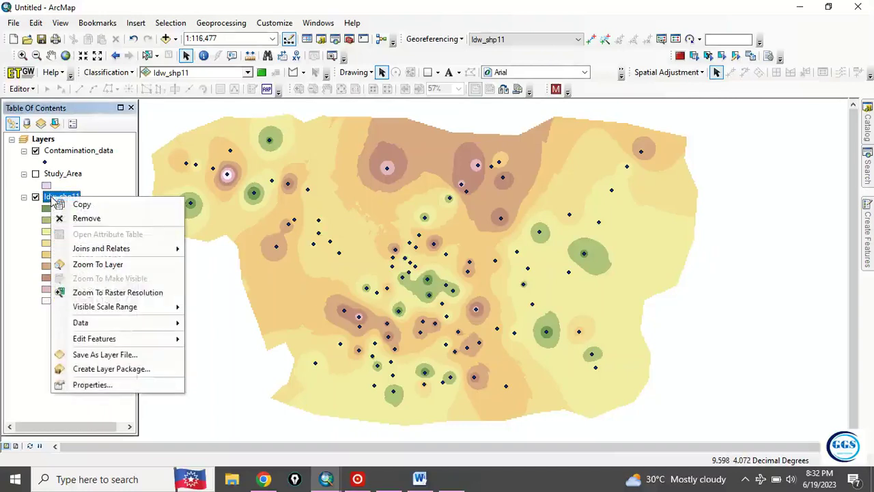
click(93, 385)
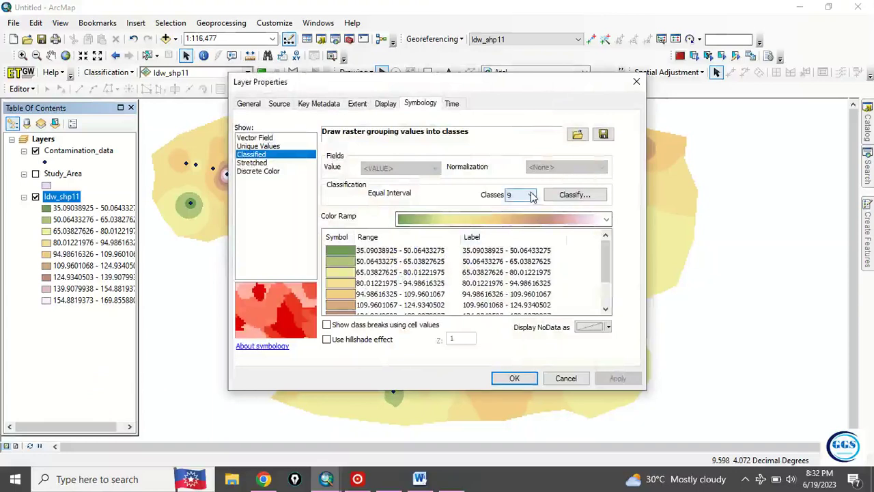
click(532, 196)
click(512, 224)
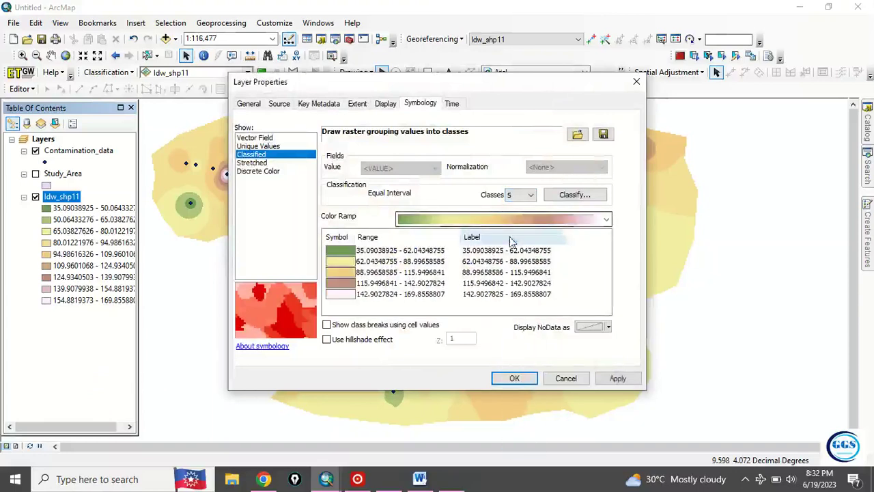
right_click(493, 260)
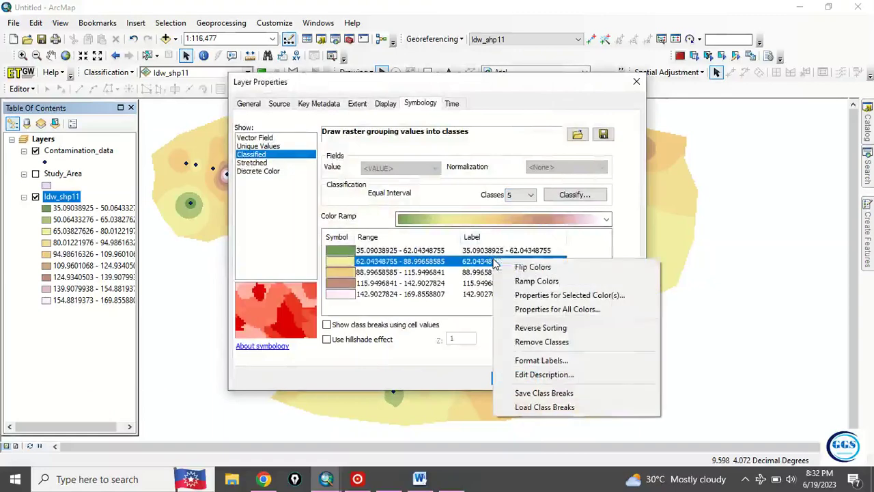
click(541, 360)
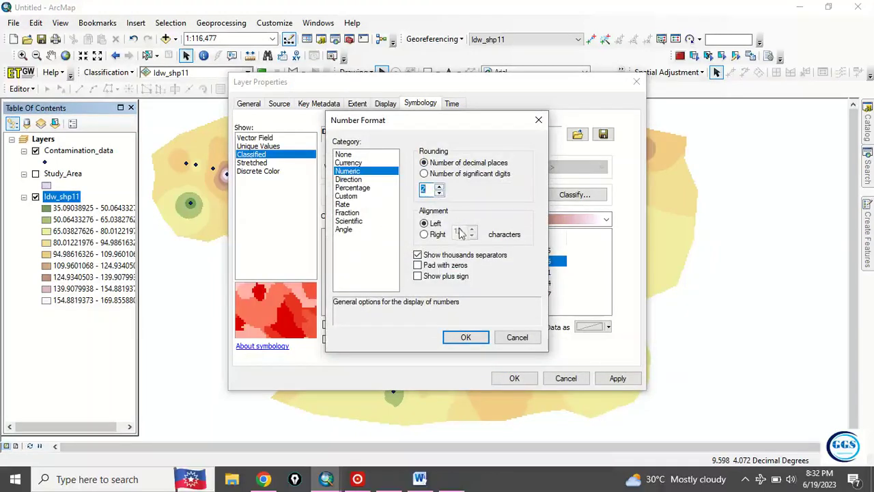
click(466, 337)
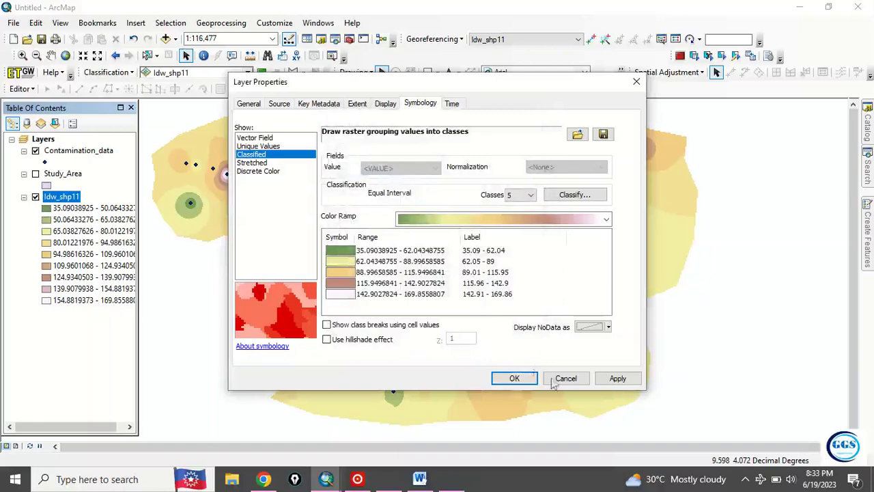
click(514, 379)
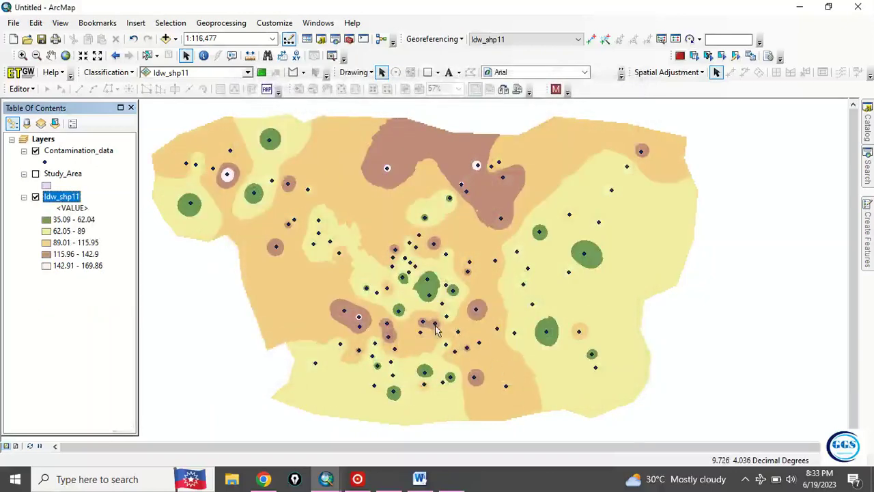